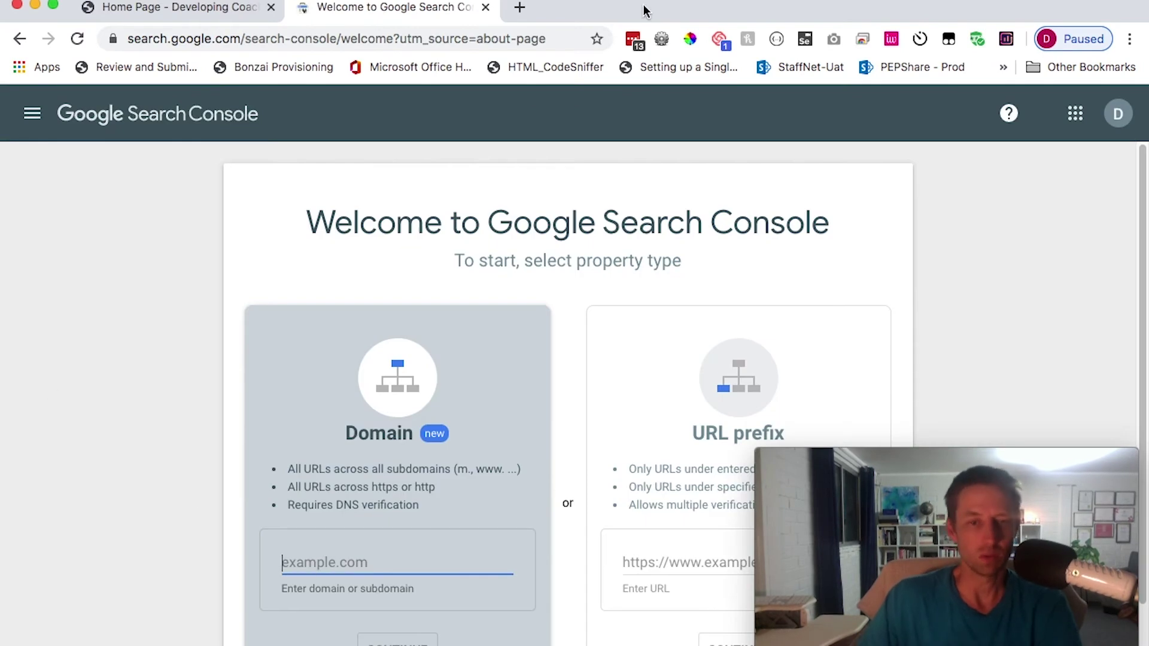
- Check which Google account is signed in to Search Console, highlighting its account name
left_click(1117, 117)
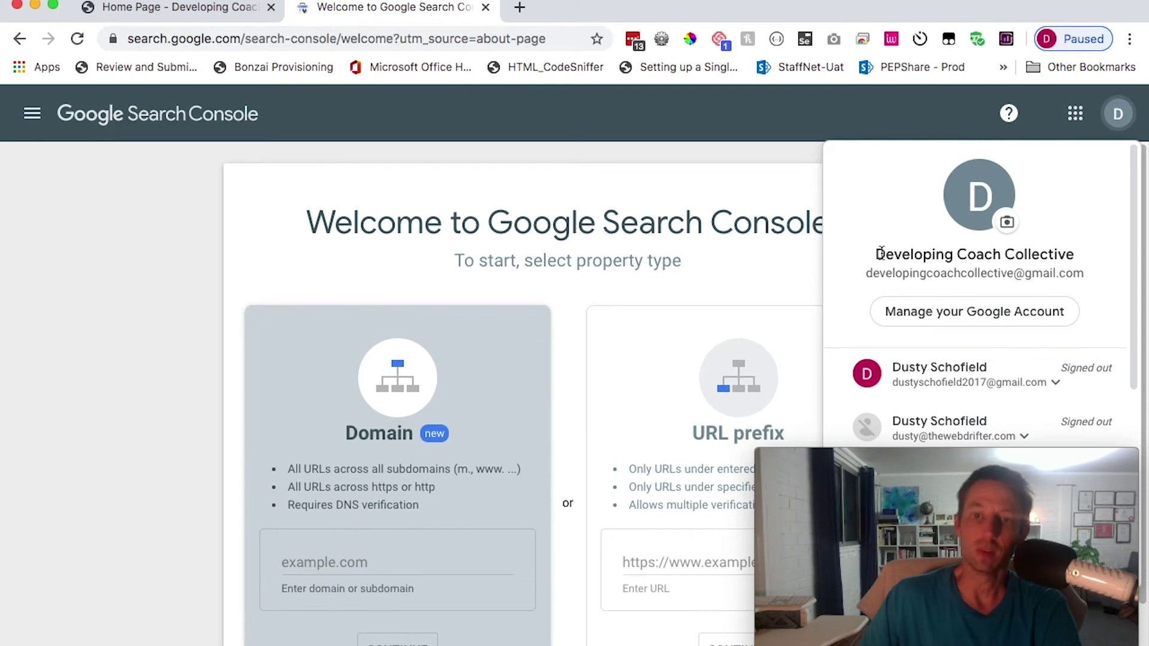
left_click_drag(879, 255, 1084, 256)
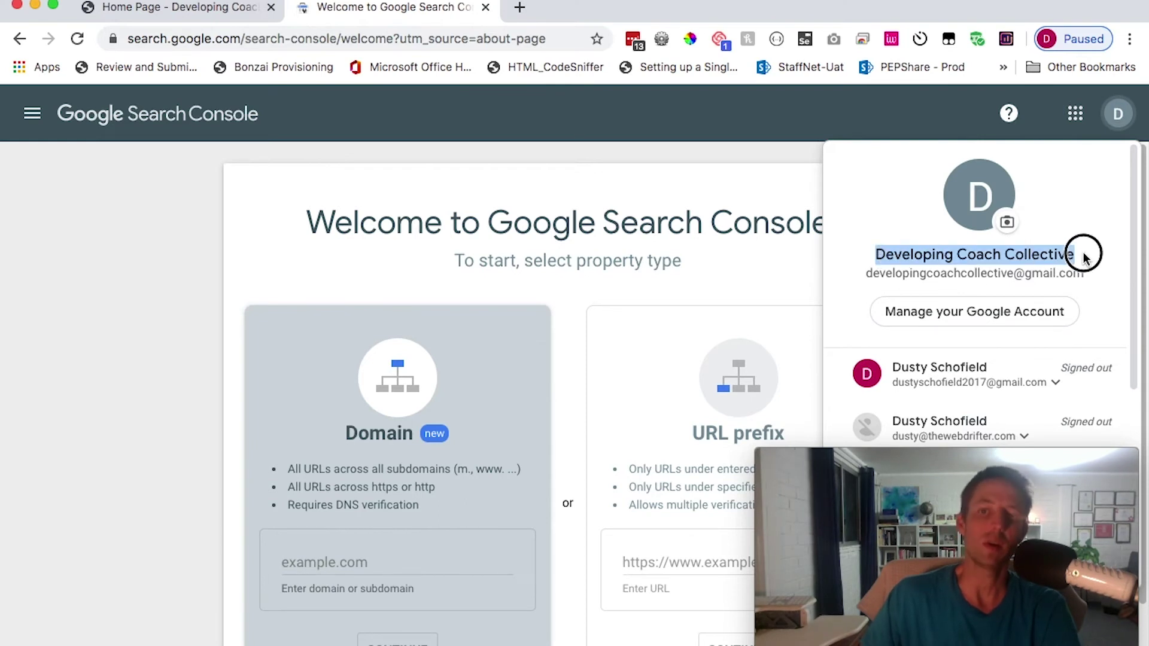
left_click(1118, 113)
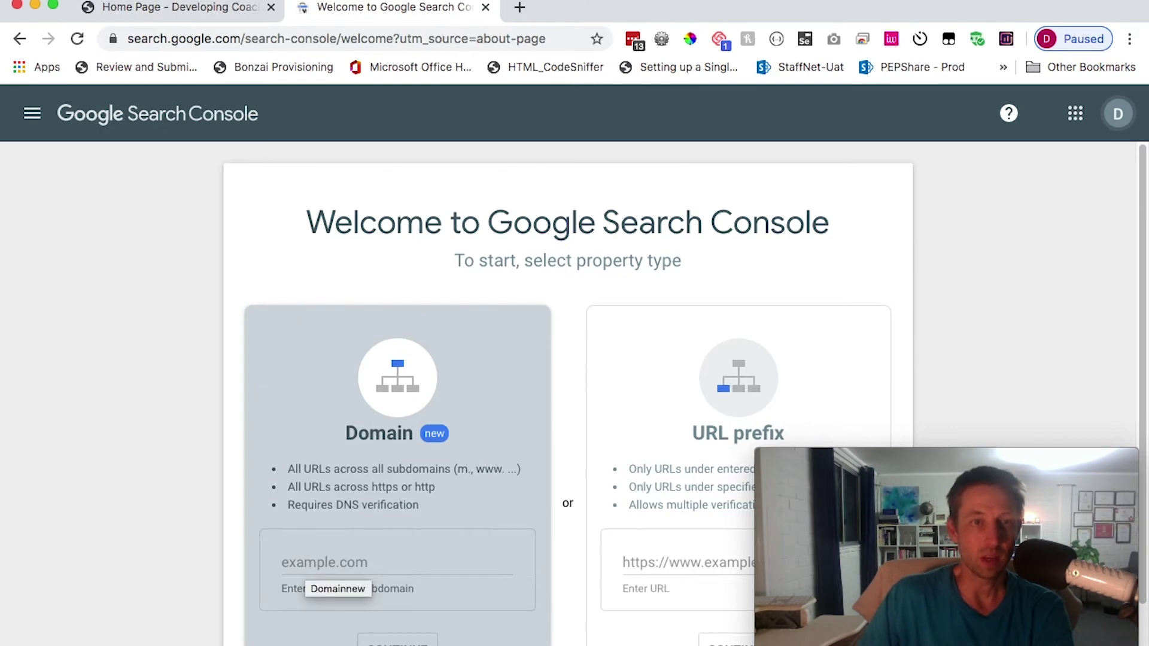
- Copy the website's address from its open page and submit developingcoachcollective.com as a Domain property, without the prefix or trailing slash
left_click(150, 8)
left_click(242, 43)
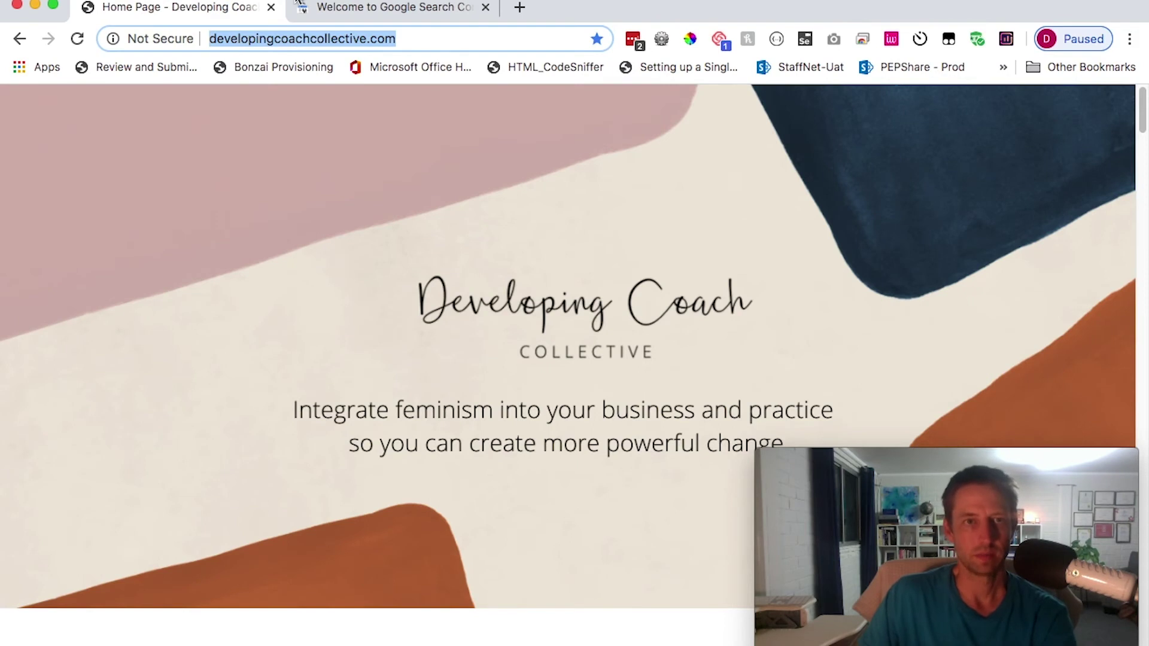
left_click(330, 9)
left_click(355, 553)
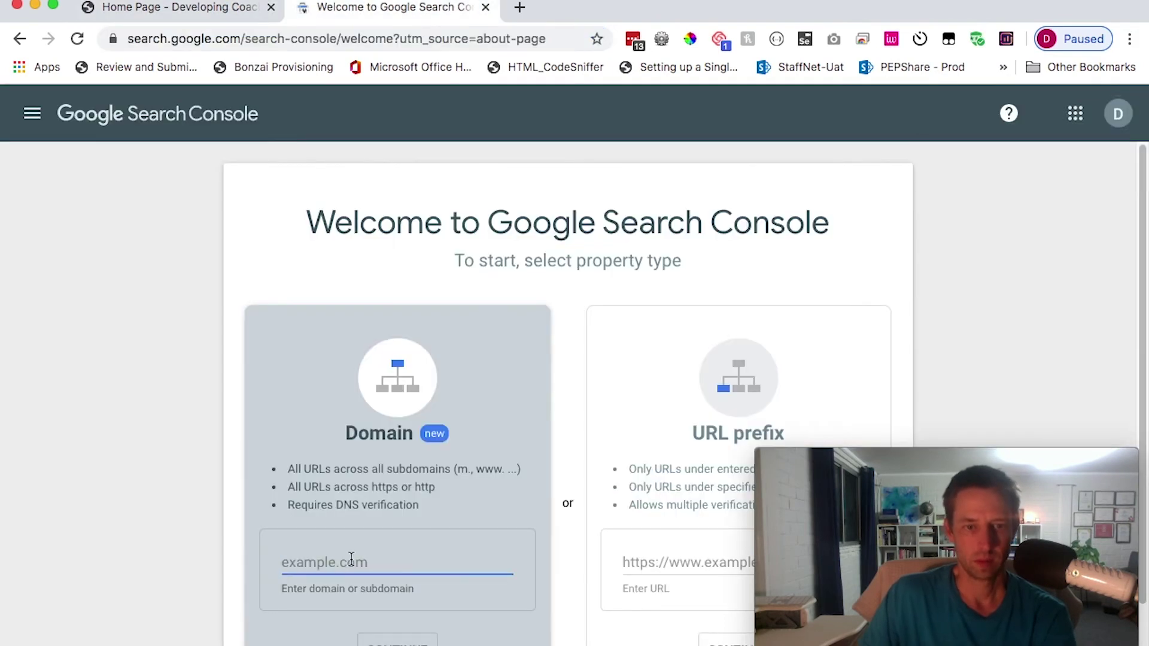
key("super+v")
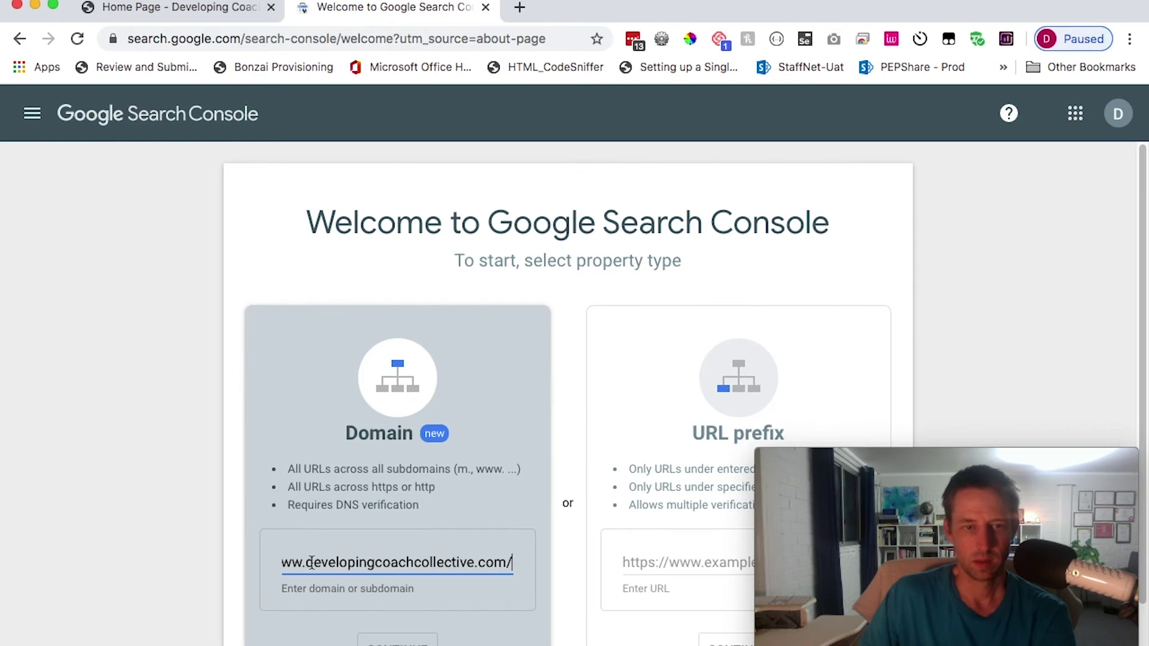
left_click_drag(305, 562, 223, 564)
key("BackSpace")
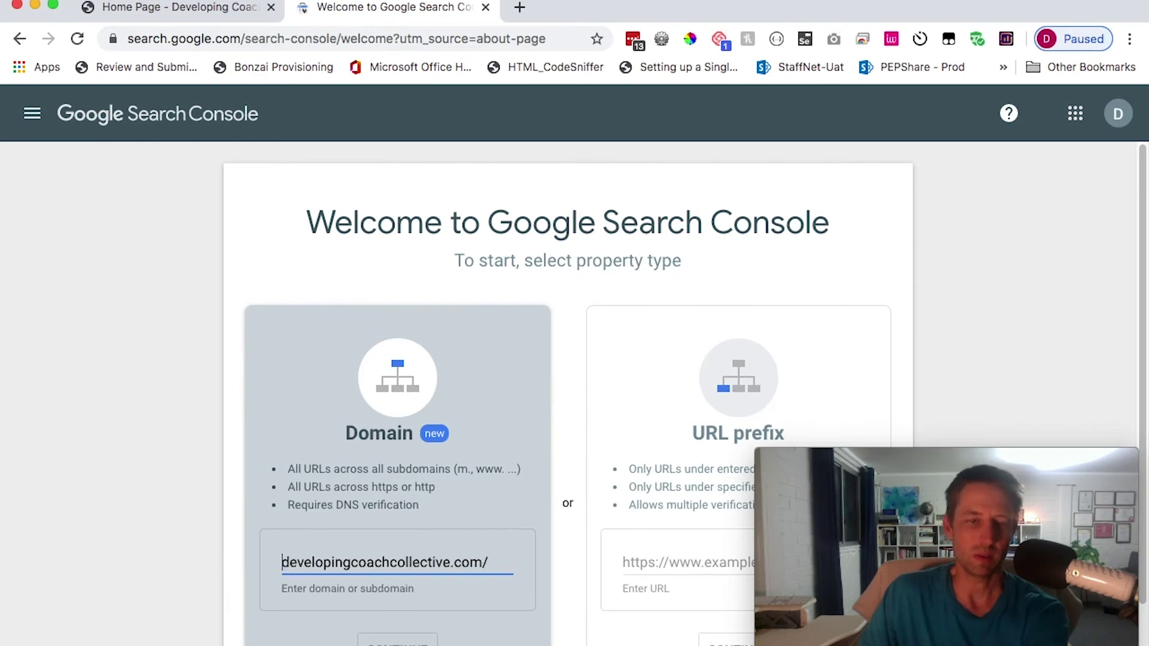
left_click(494, 561)
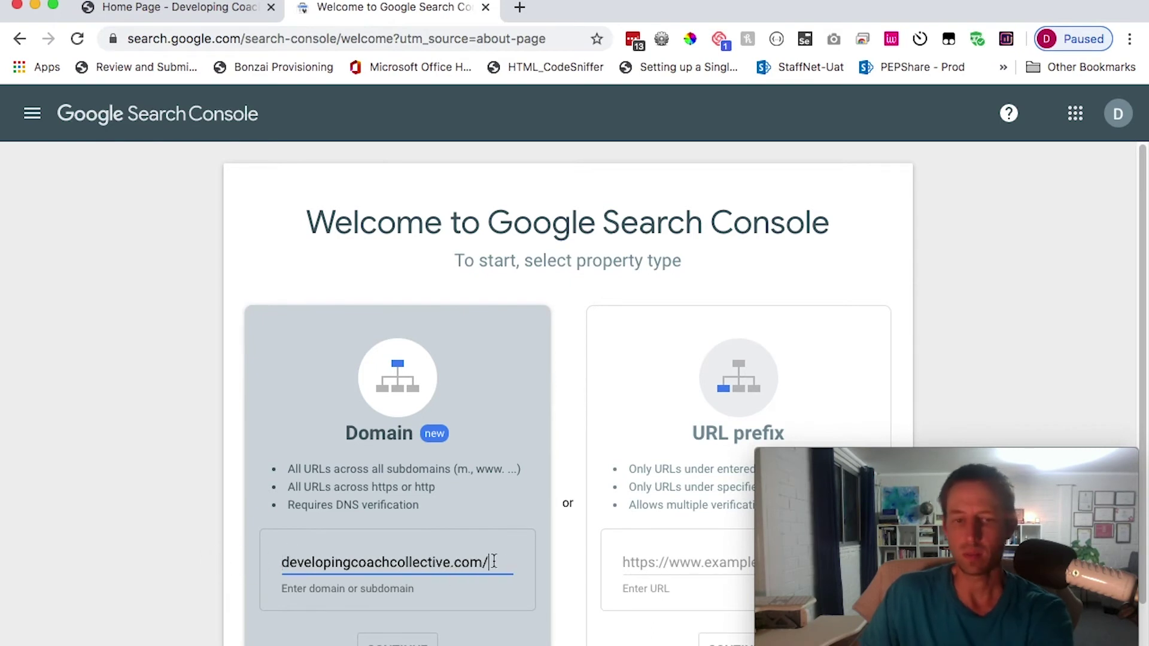
key("BackSpace")
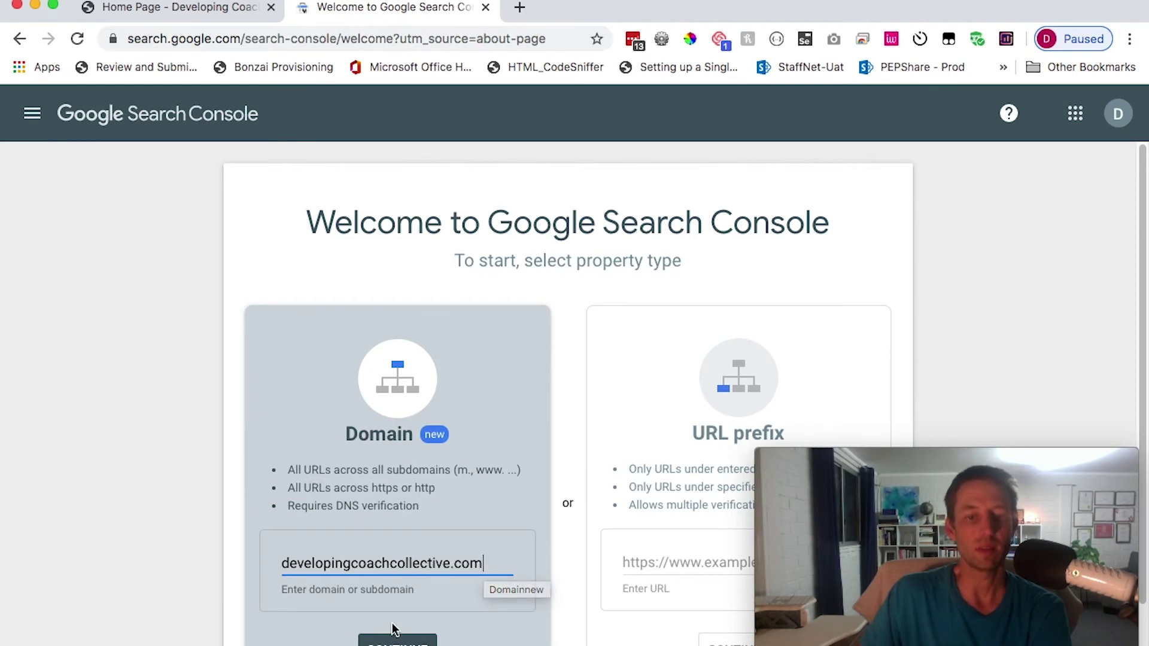
key("Return")
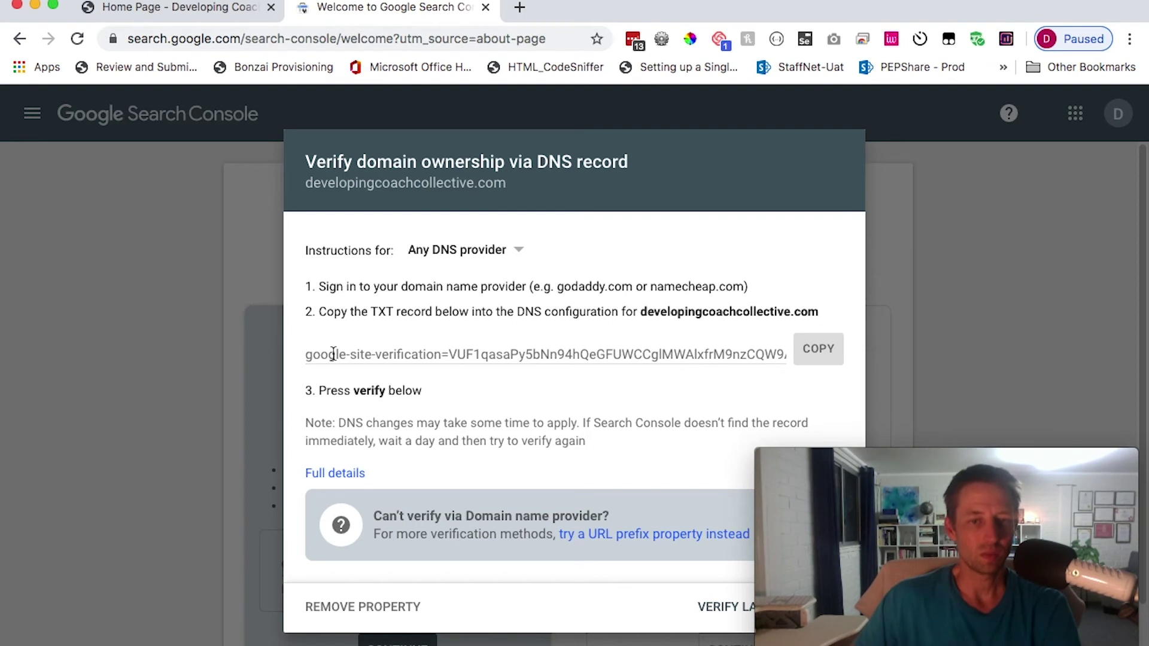
- Examine the TXT record and the list of DNS providers in the domain ownership instructions
left_click_drag(303, 353, 821, 364)
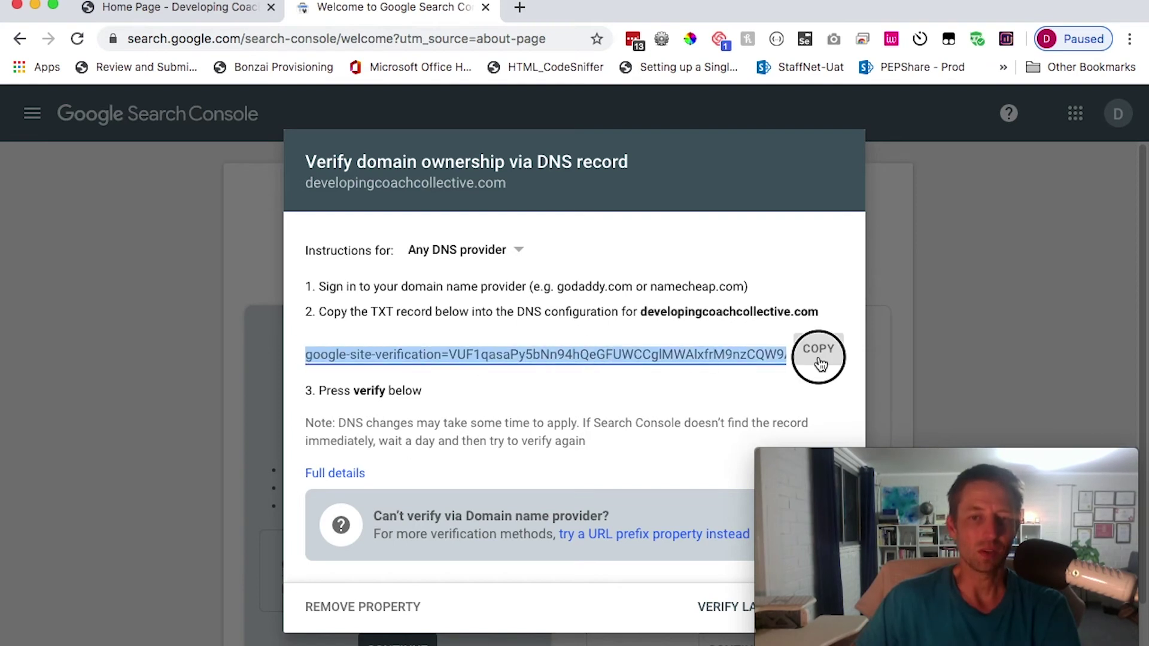
left_click(518, 251)
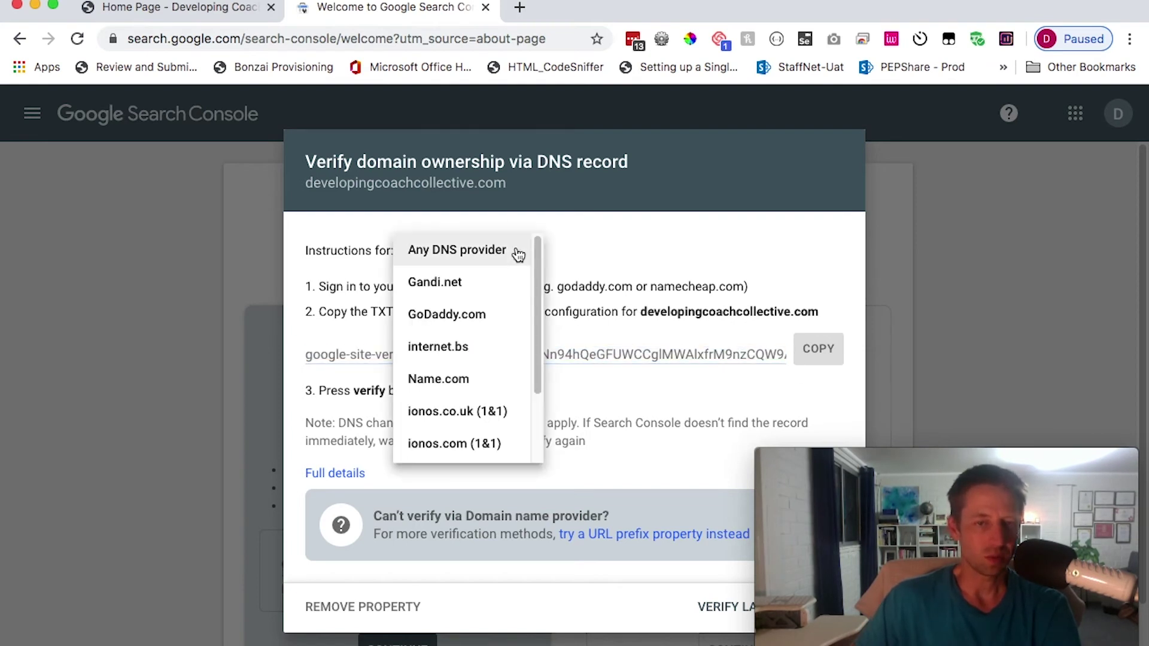
left_click(623, 238)
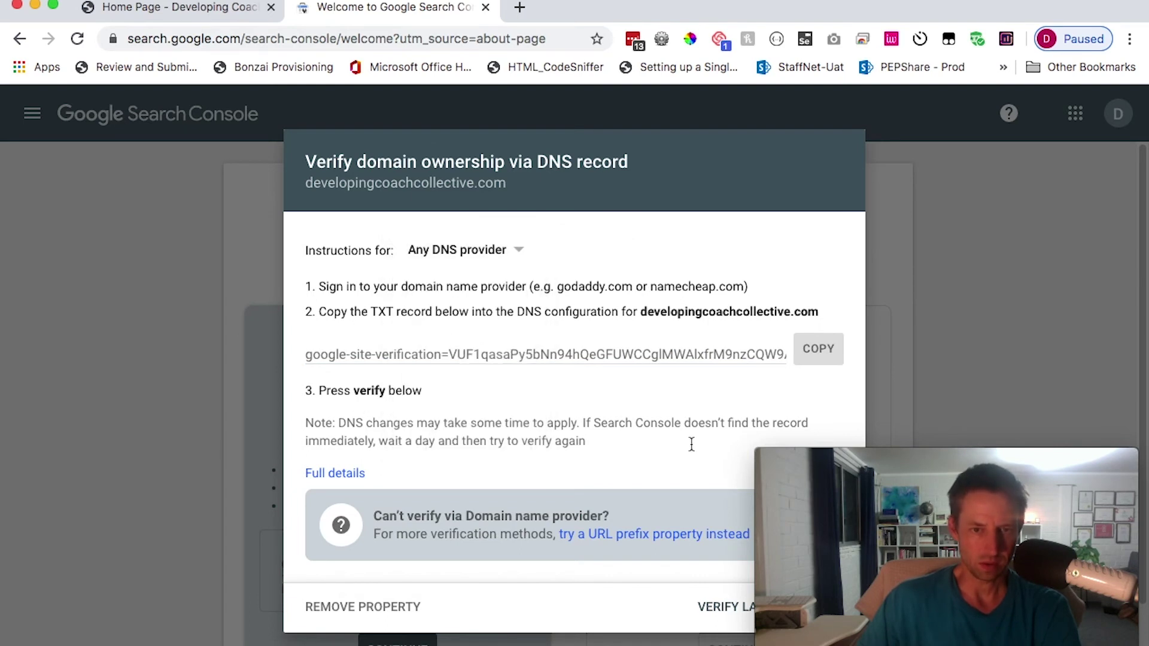
left_click_drag(938, 458, 965, 454)
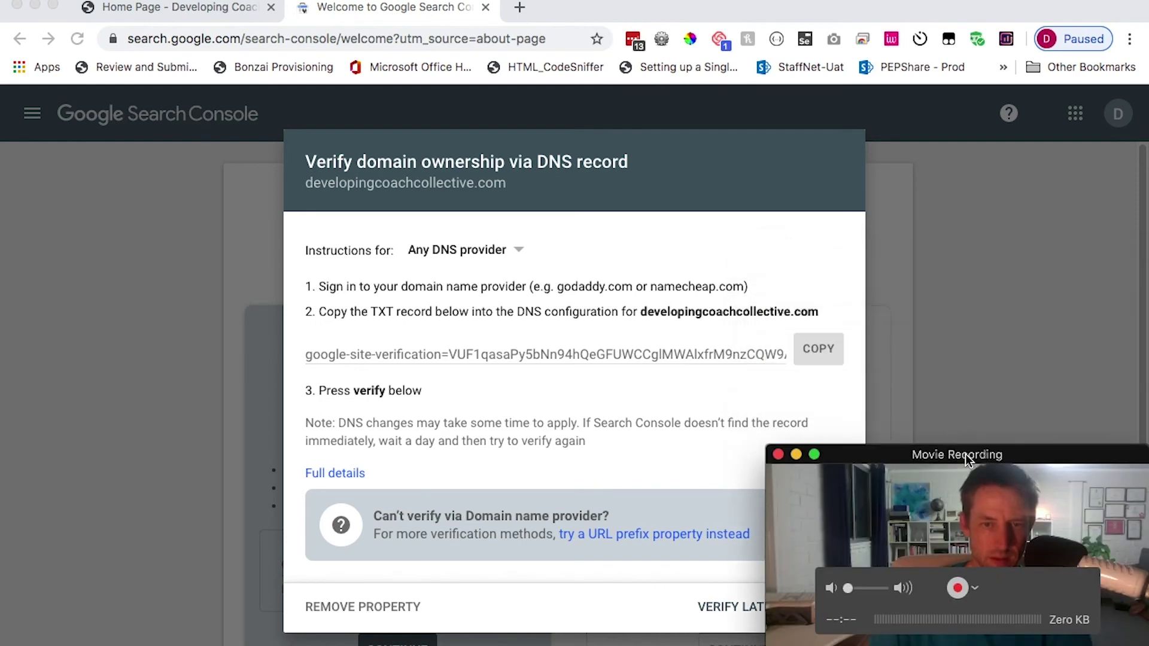
left_click(643, 510)
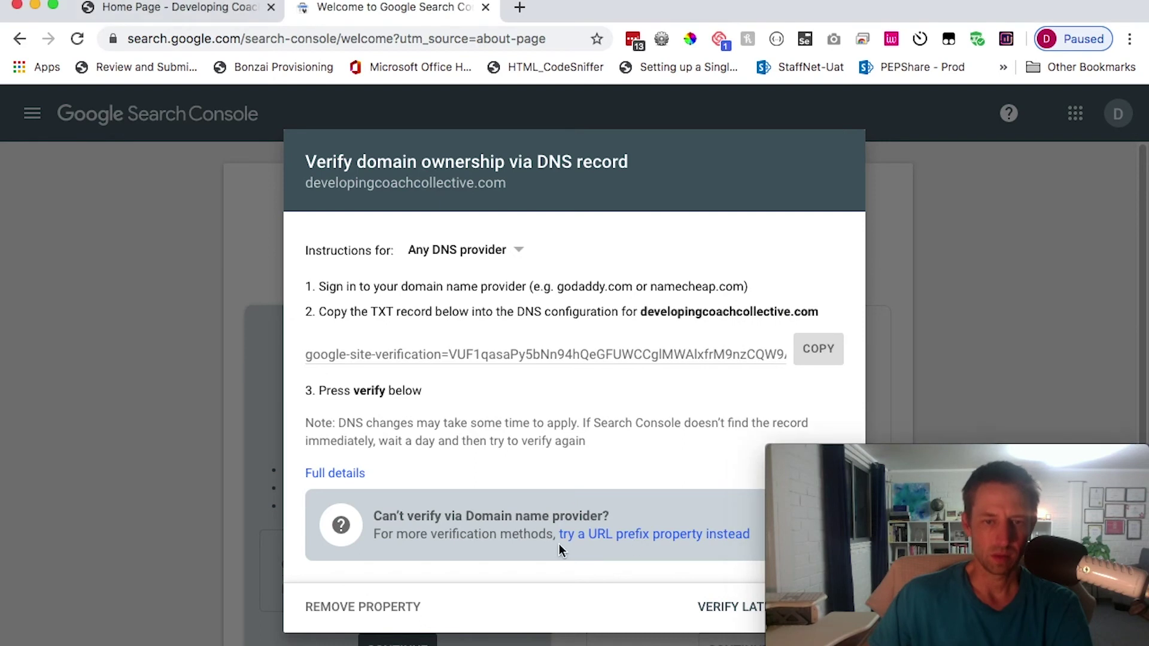
- Open the full details on DNS record verification, read through the instructions and close the help page
left_click(323, 474)
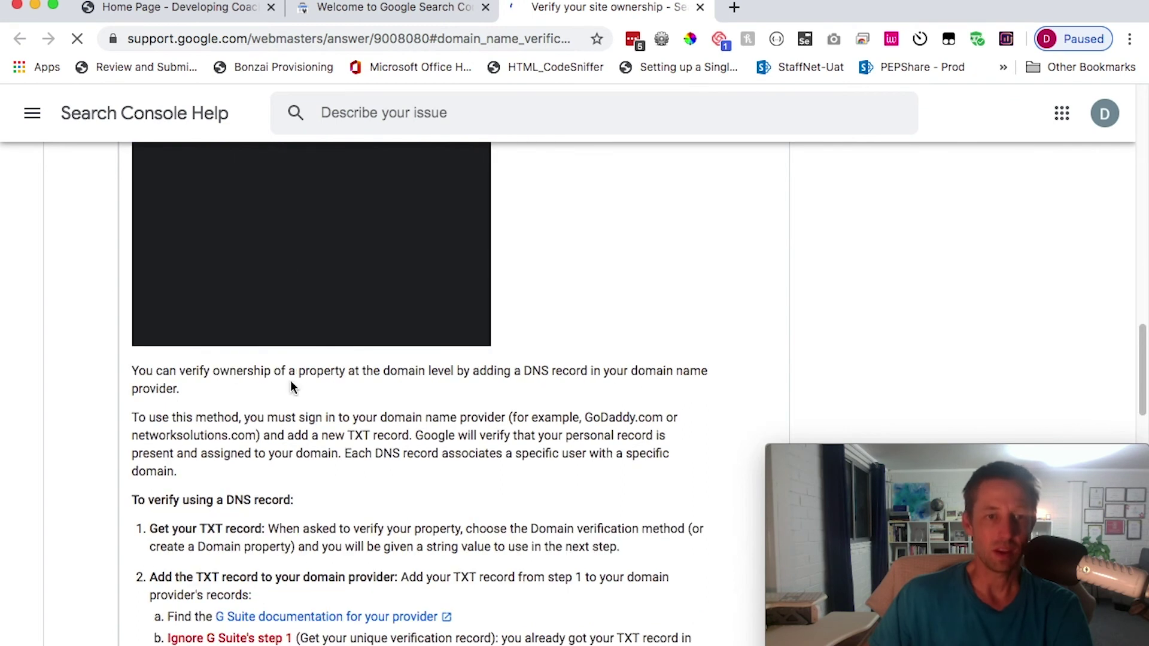
scroll(277, 422, "down", 7)
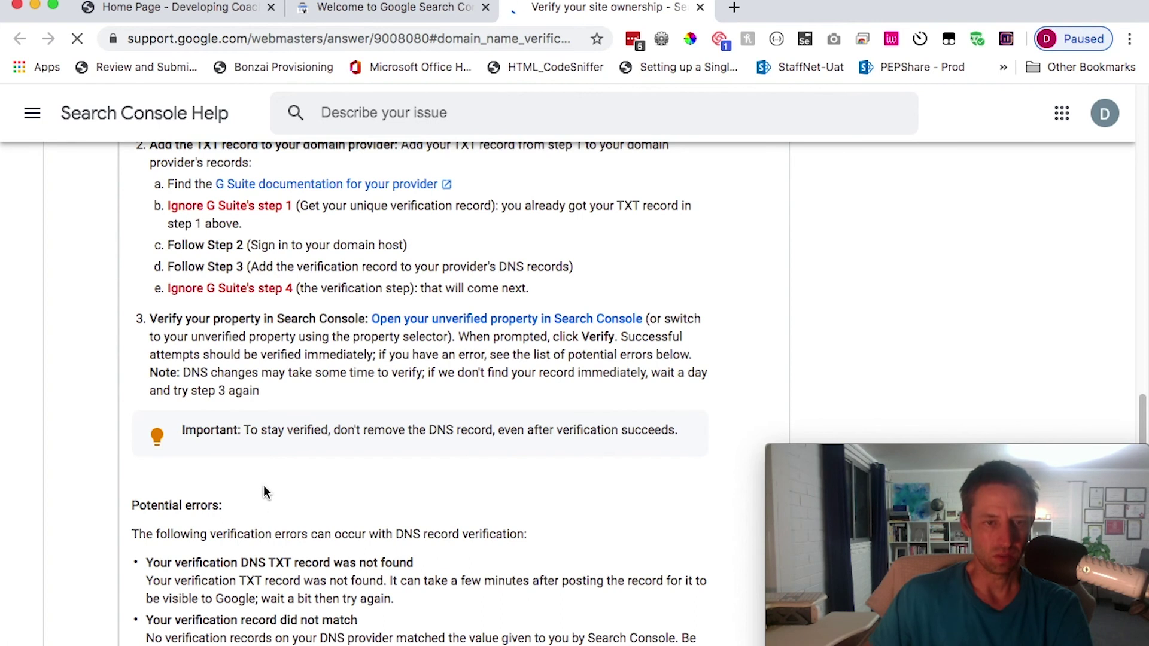
scroll(268, 516, "down", 2)
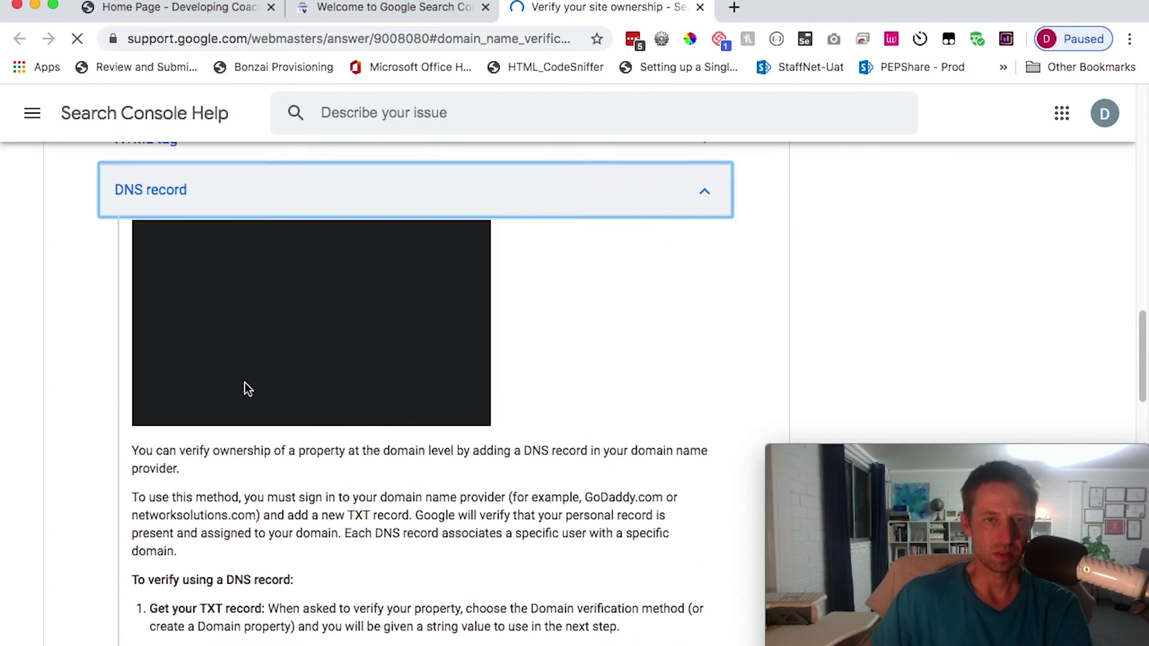
left_click(700, 7)
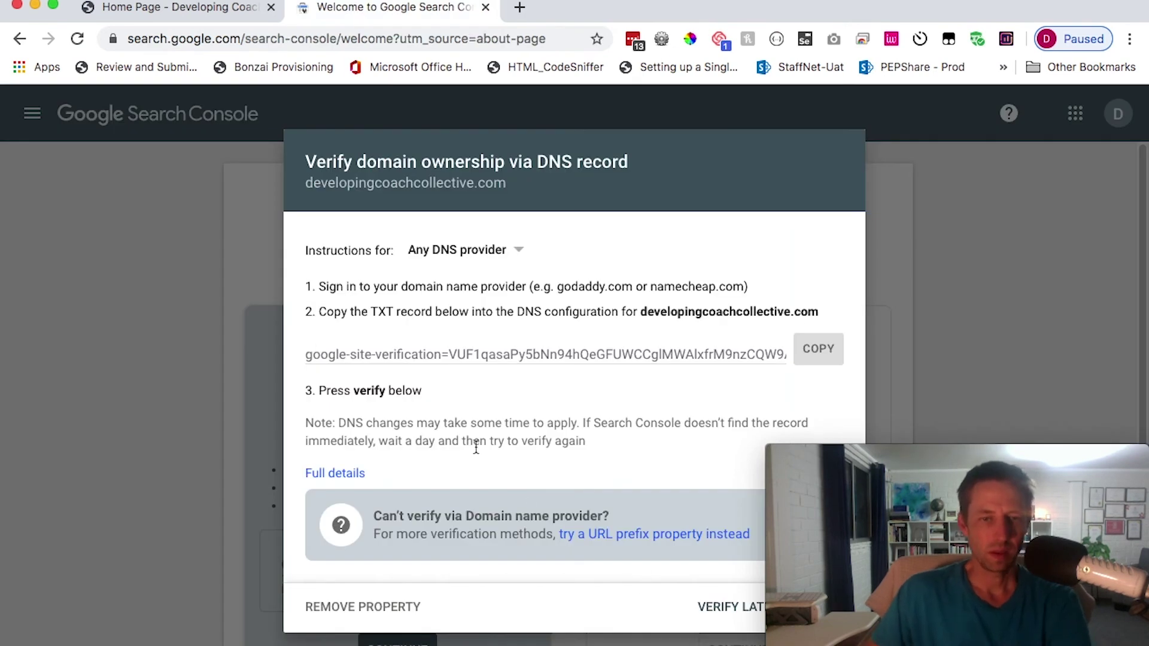
- Copy the TXT verification record and try to verify ownership of developingcoachcollective.com through the domain name provider
left_click(469, 354)
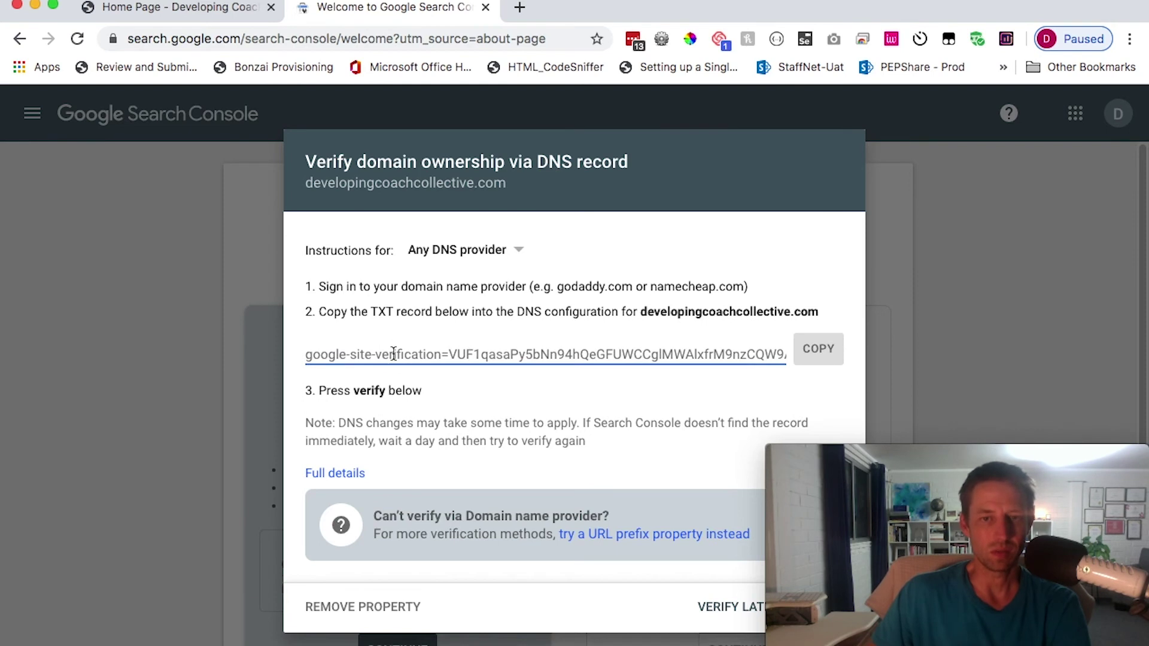
left_click(832, 360)
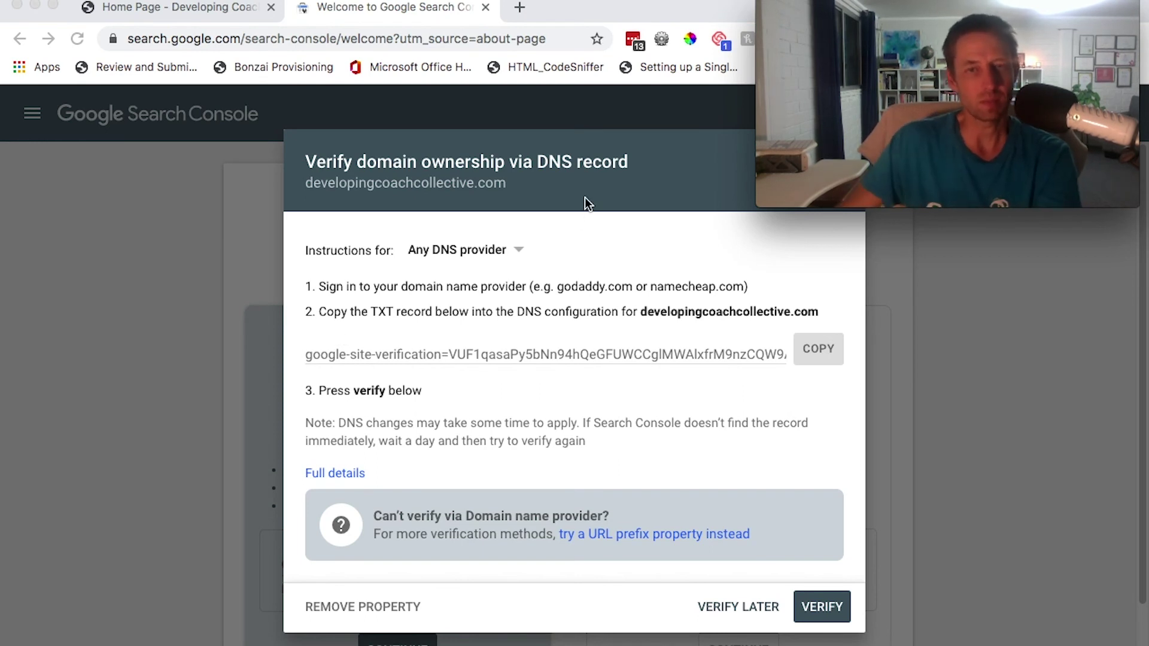
left_click(816, 609)
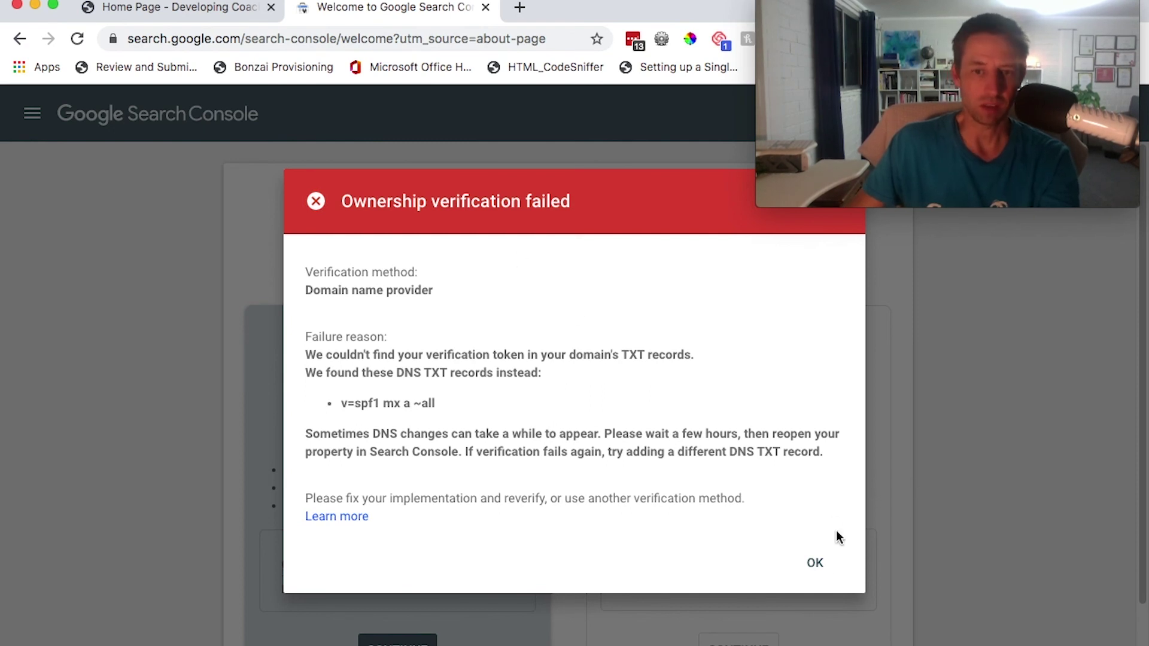
left_click(817, 566)
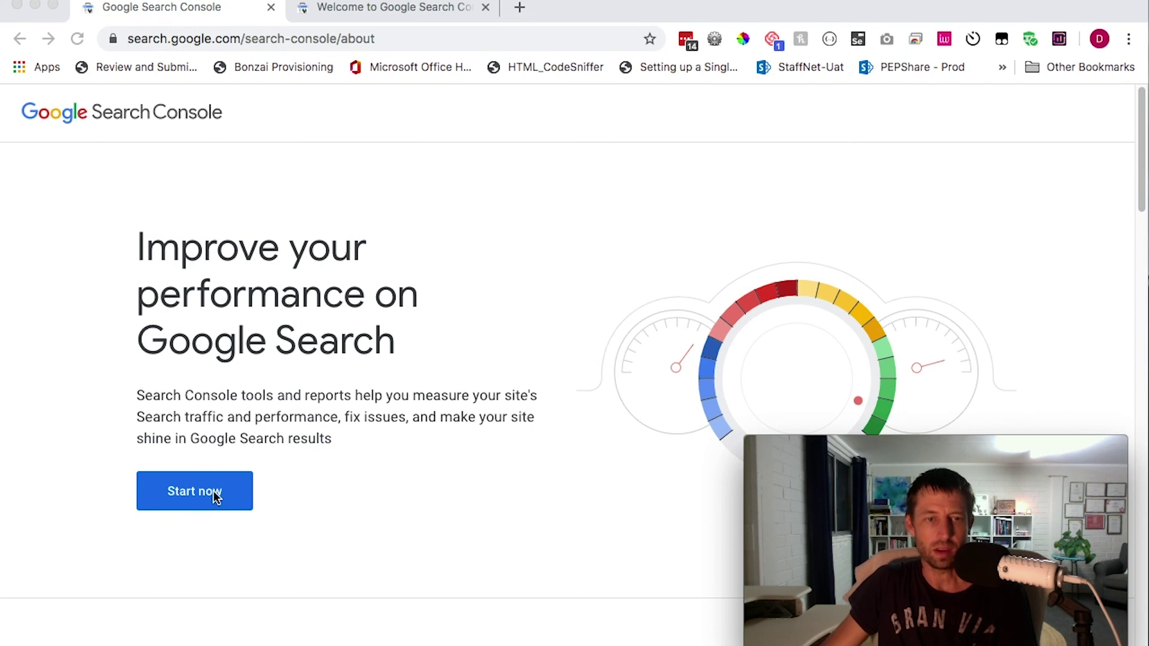
- Return to the Search Console welcome page and submit developingcoachcollective.com as a Domain property
left_click(383, 9)
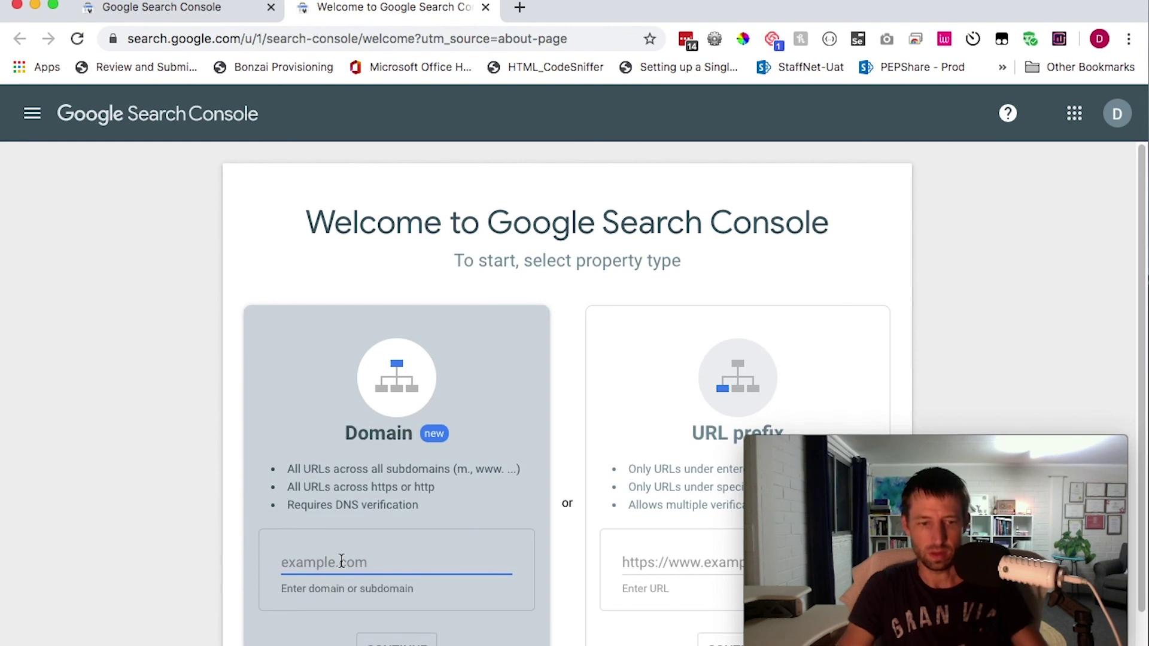
type("dev")
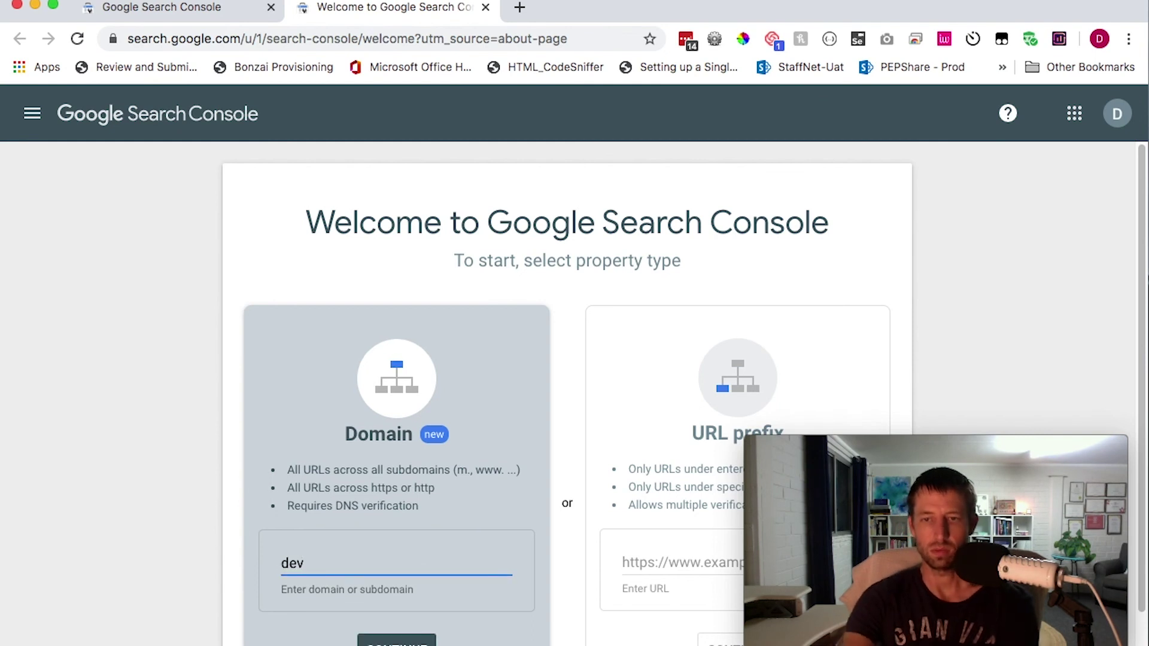
type("elo")
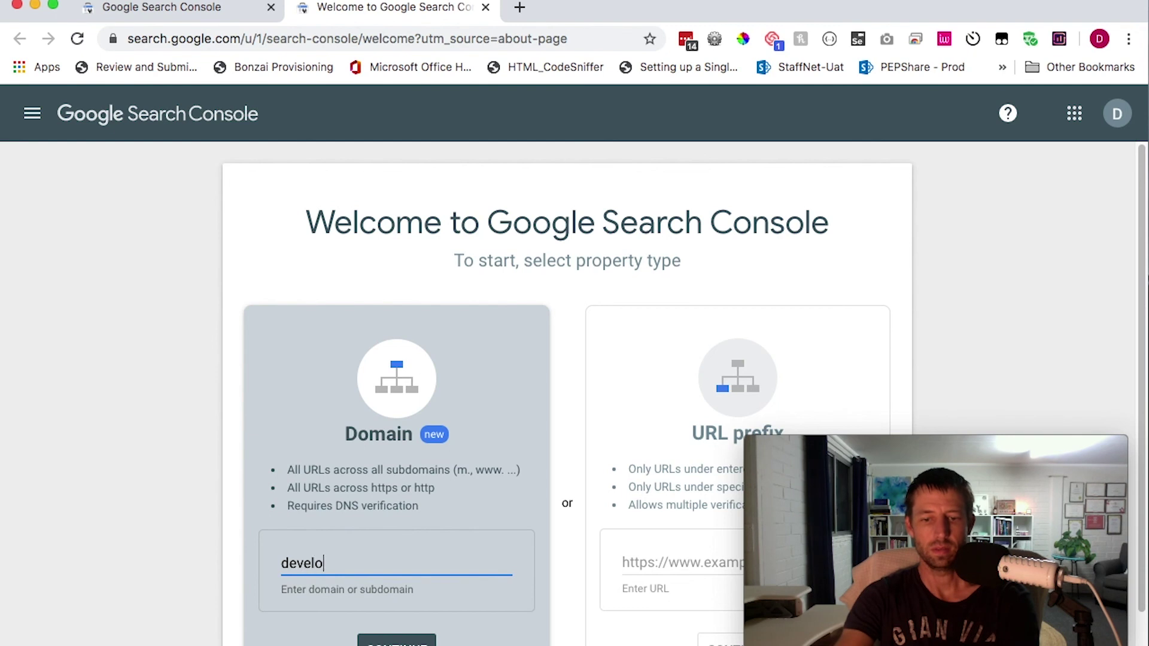
type("ping ")
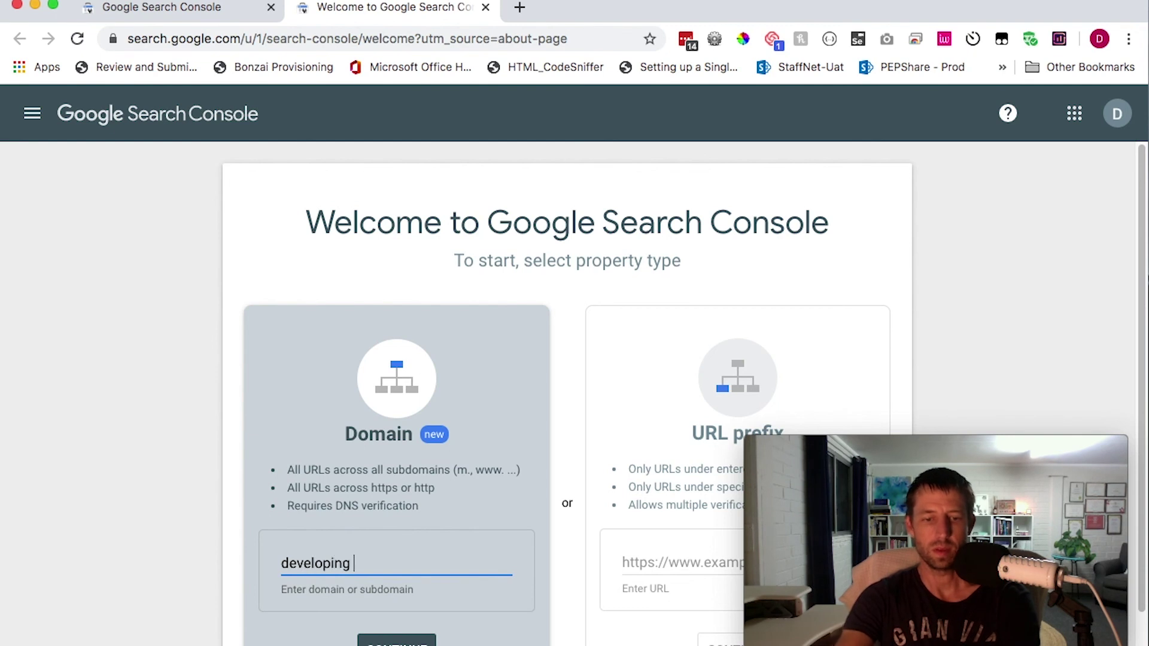
type("coach")
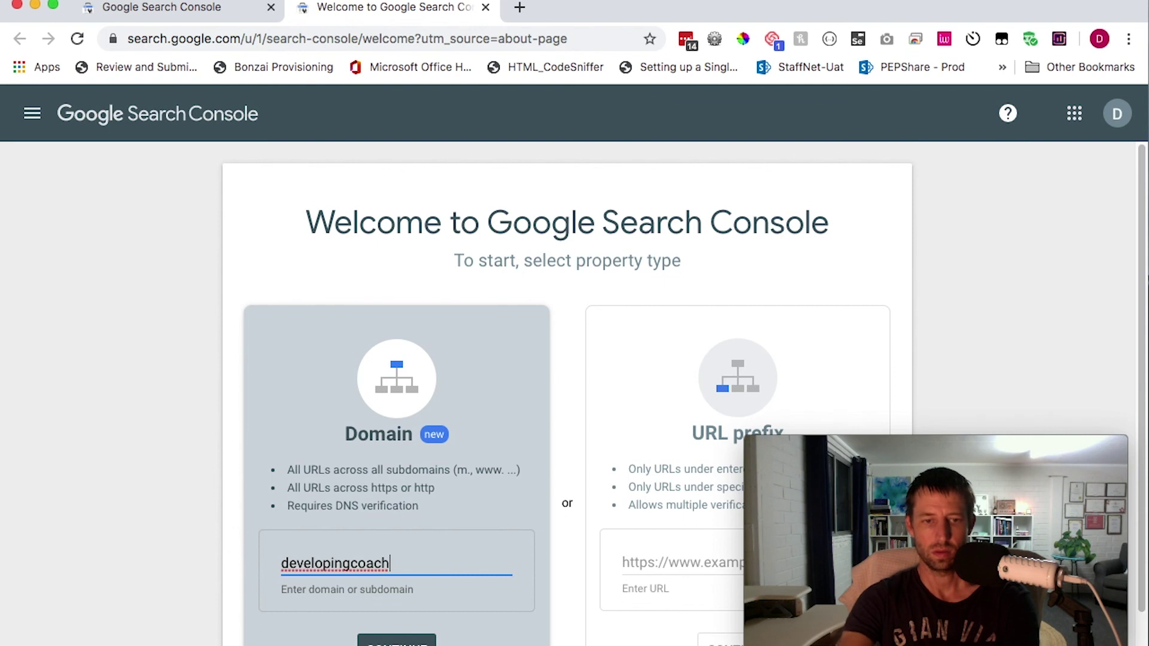
type("collect")
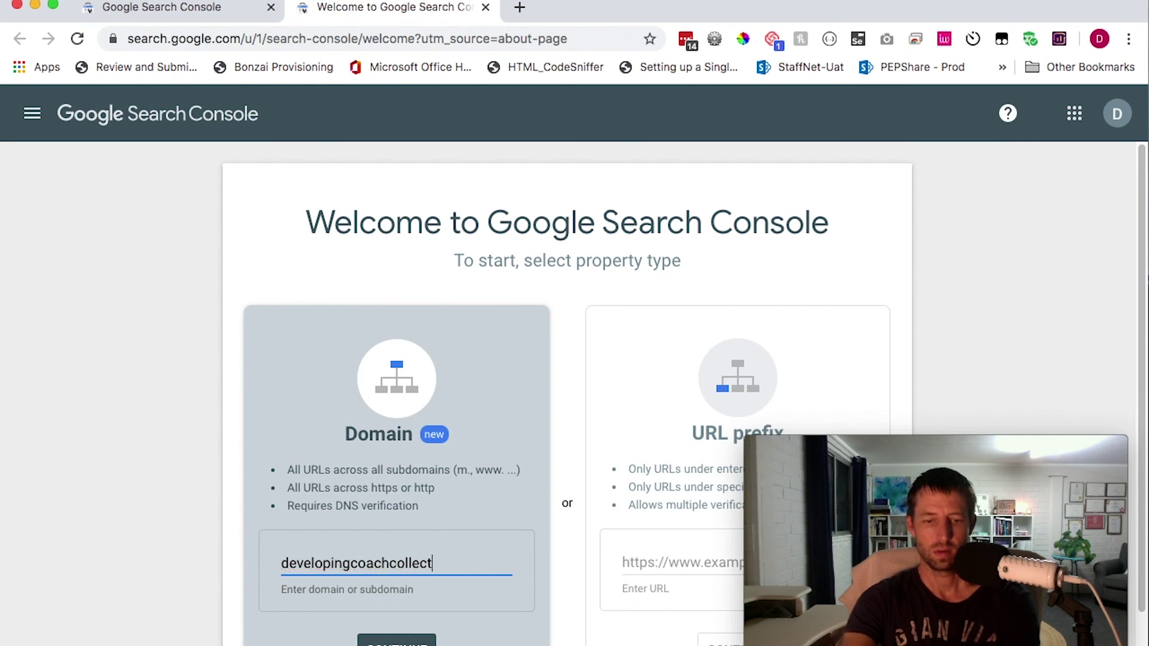
type("ive.com")
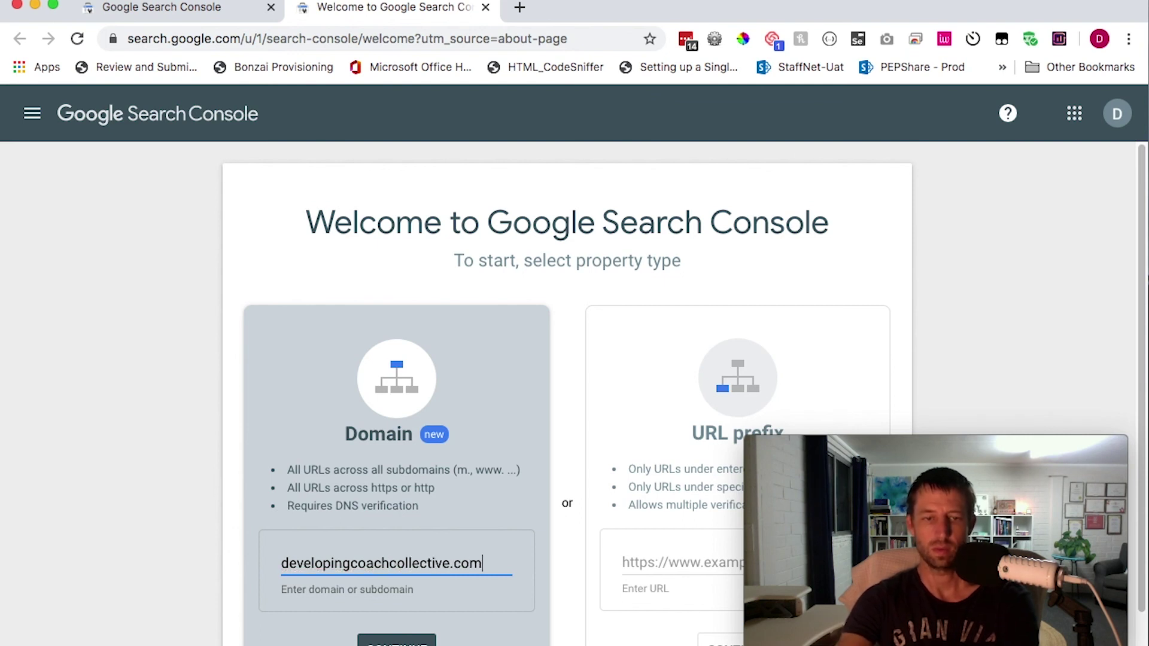
key("Return")
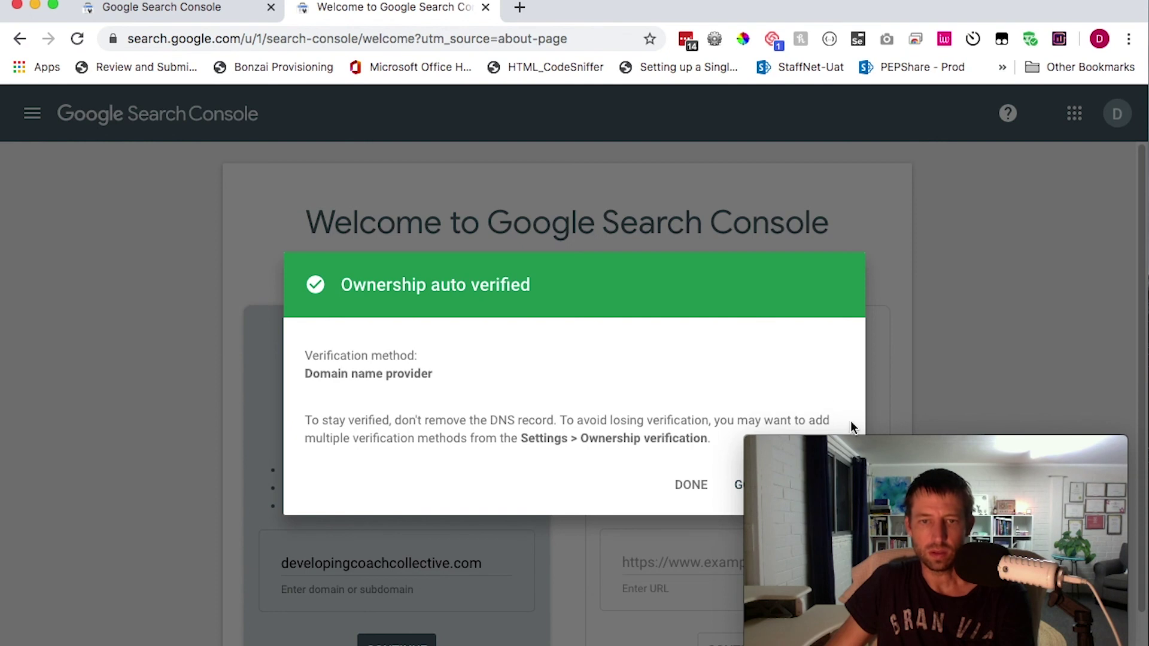
- Go to the verified property's overview and dismiss the property messages notice and the Overview tip
mouse_move(860, 446)
left_click_drag(857, 446, 997, 447)
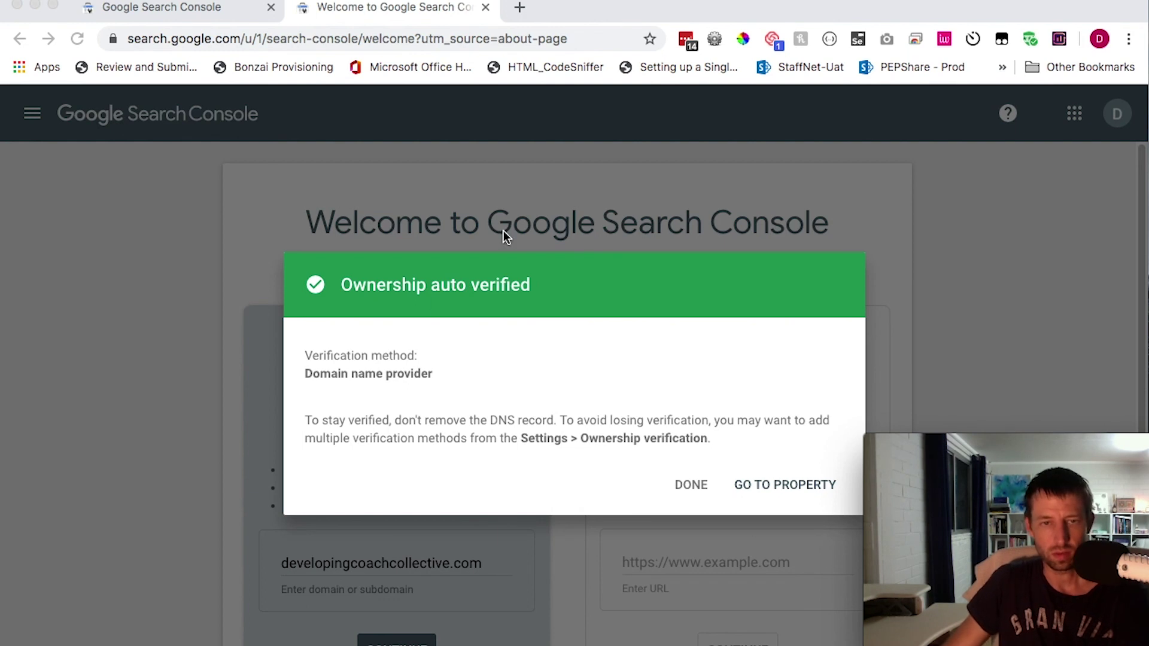
left_click(784, 486)
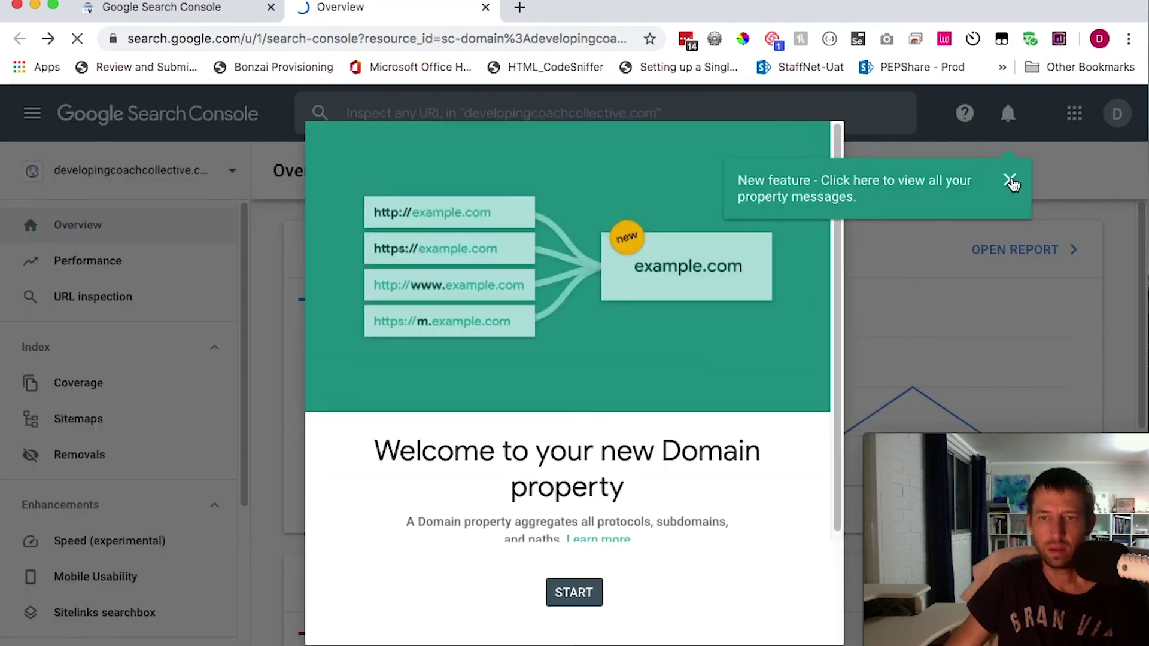
left_click(1009, 180)
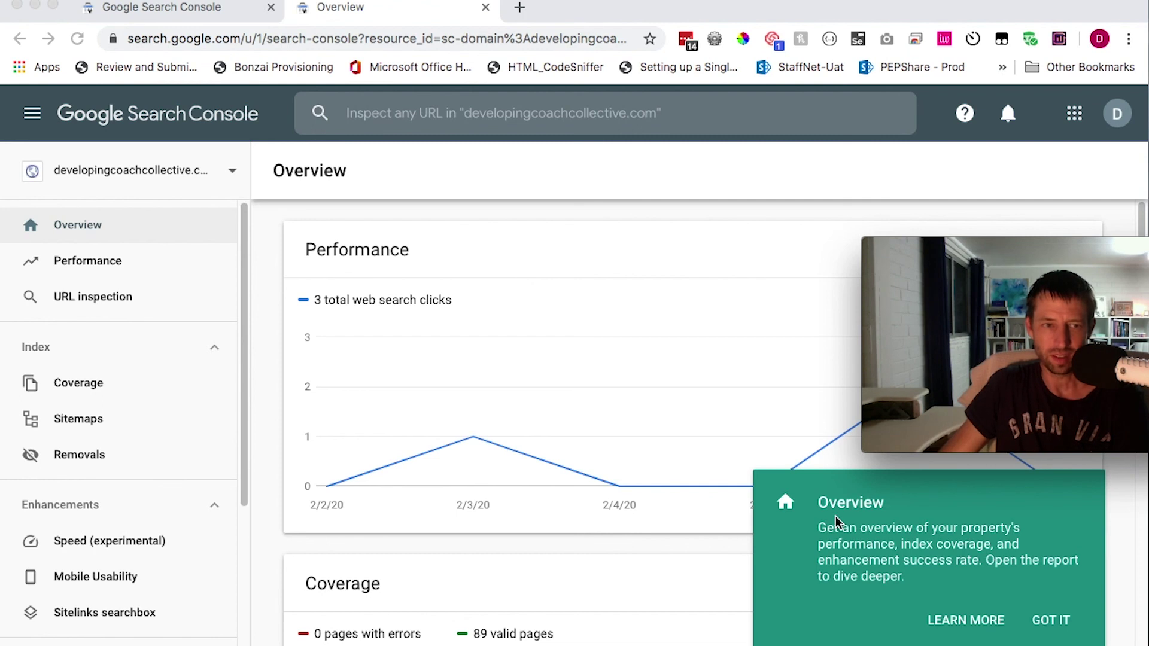
left_click(1050, 621)
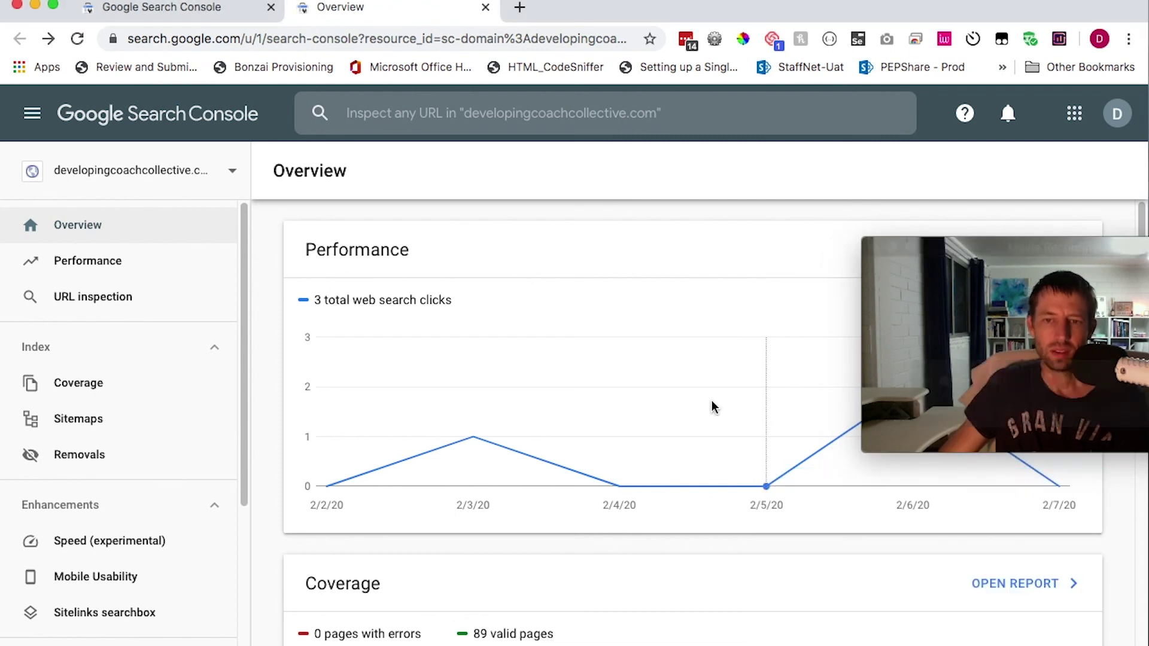